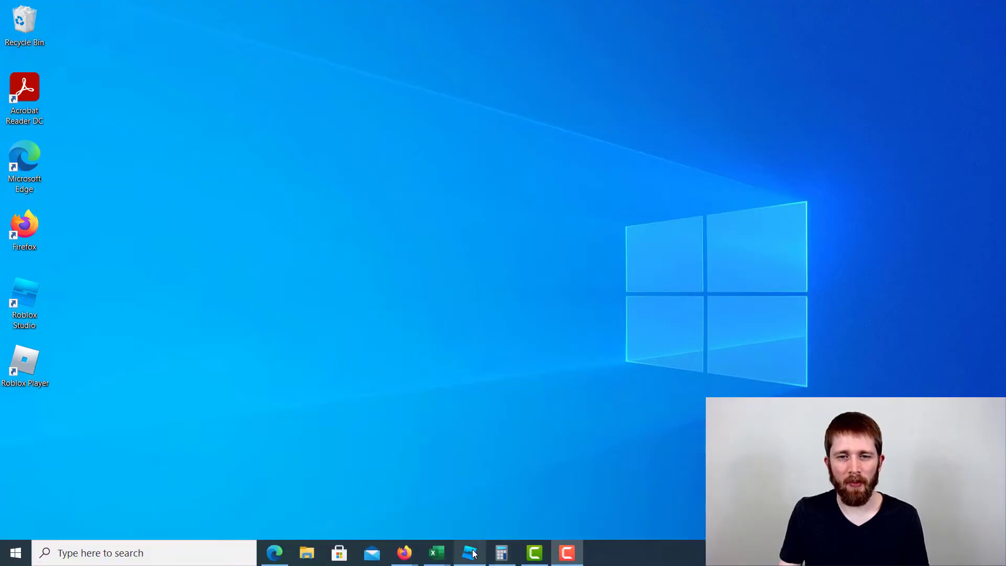
Review the Load Character Lite and Animation Editor 2016 plugin pages in Edge, then minimize Edge.
click(468, 555)
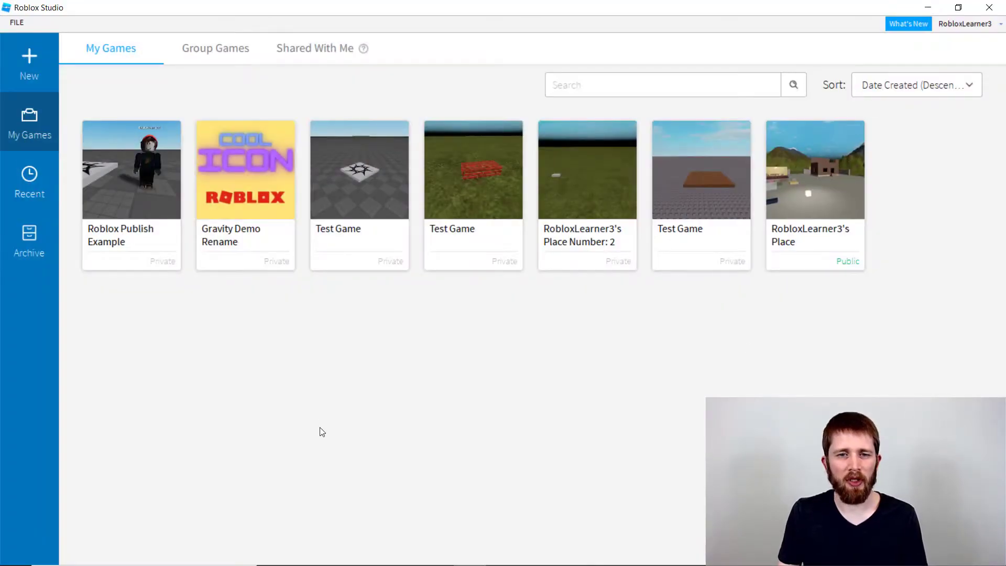
click(277, 559)
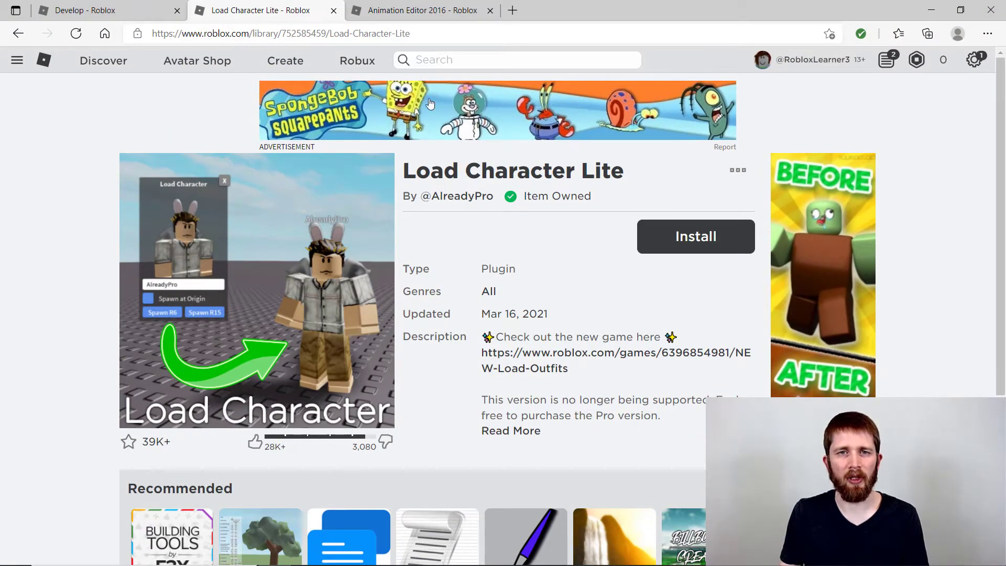
key(ctrl+Tab)
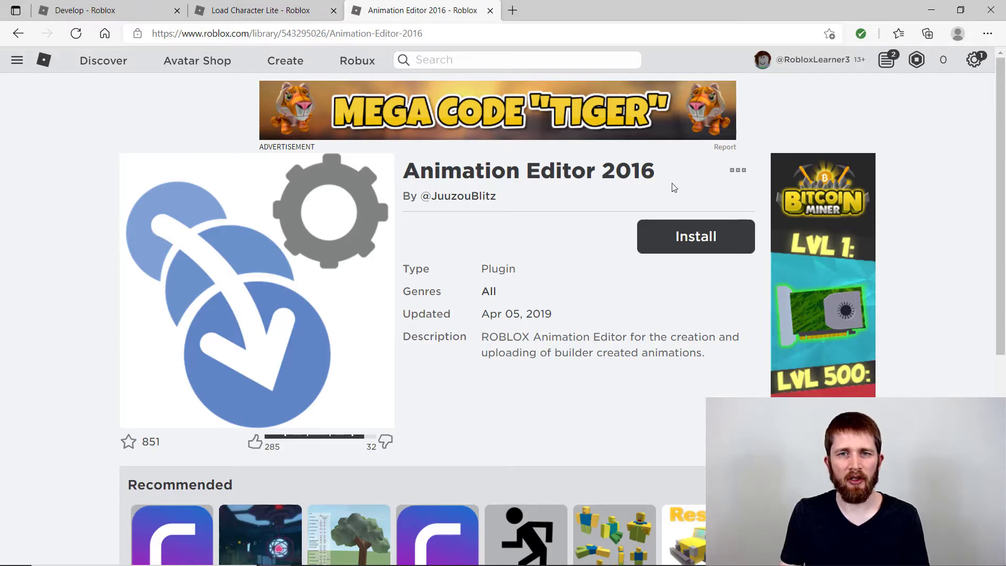
click(930, 7)
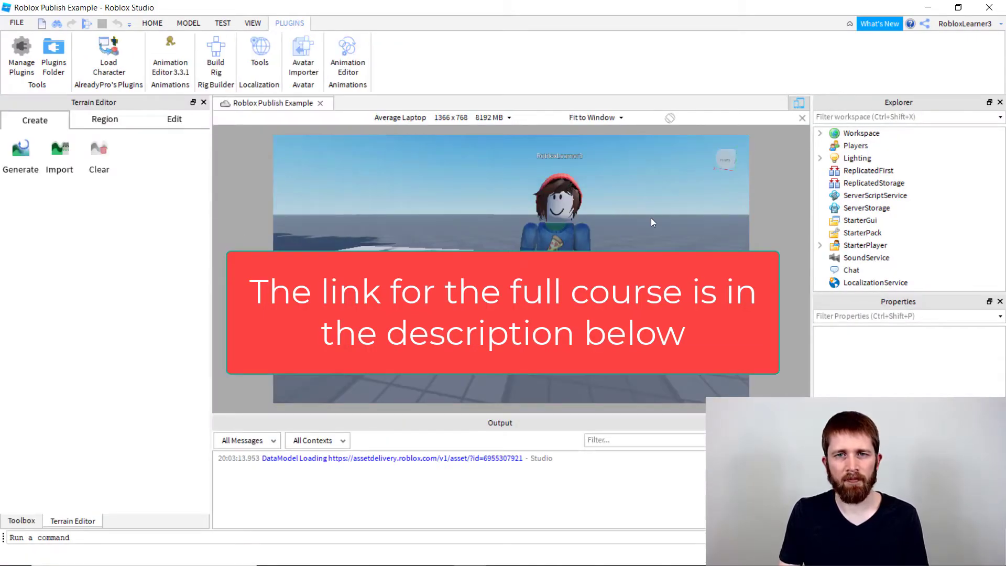
Select the existing avatar character in the viewport and delete it.
click(560, 230)
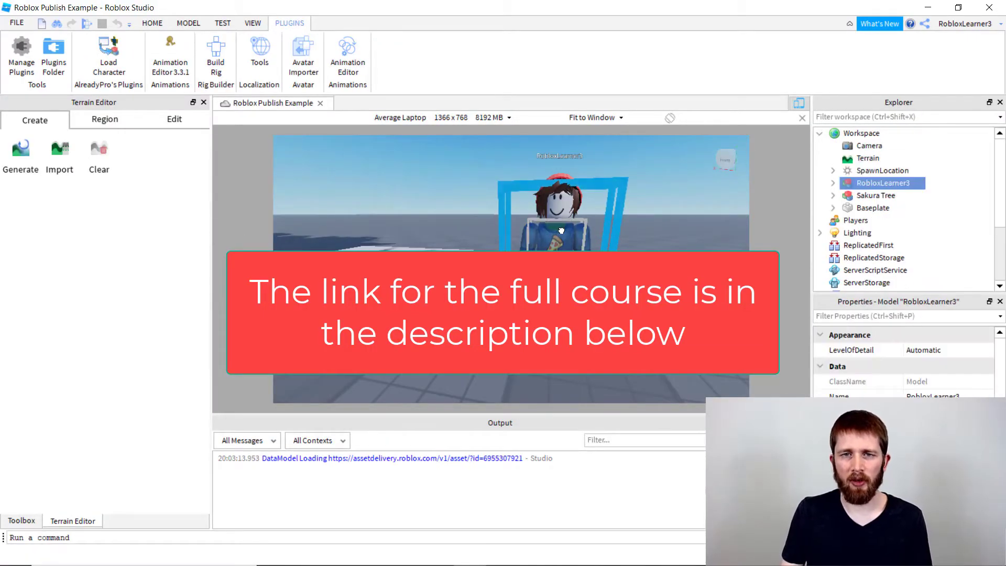
key(Delete)
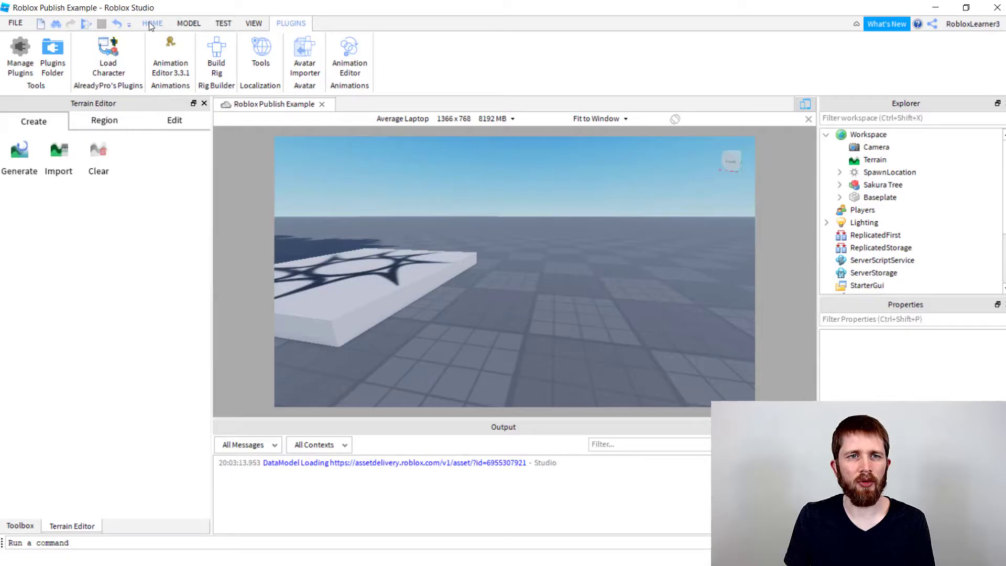
click(152, 23)
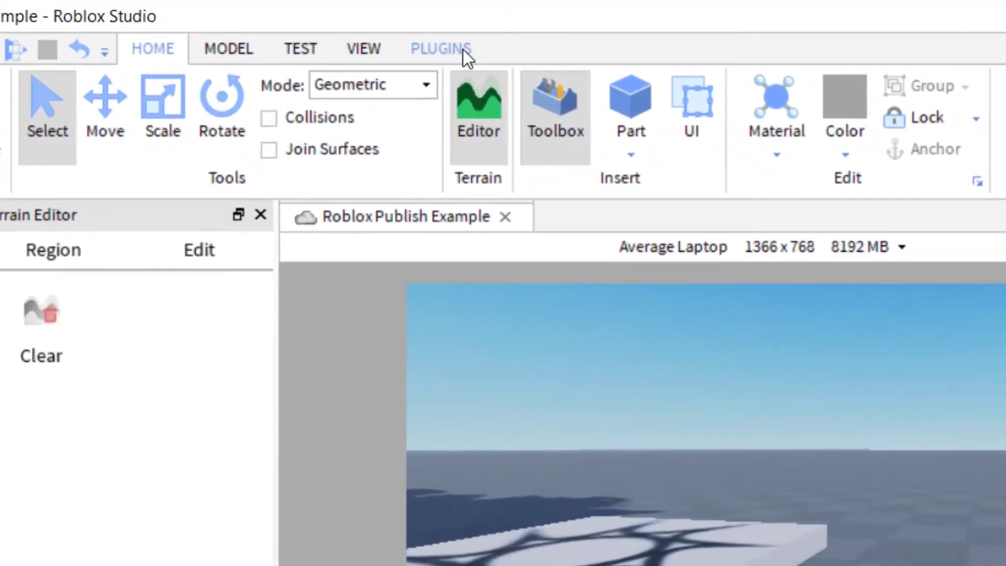
click(464, 50)
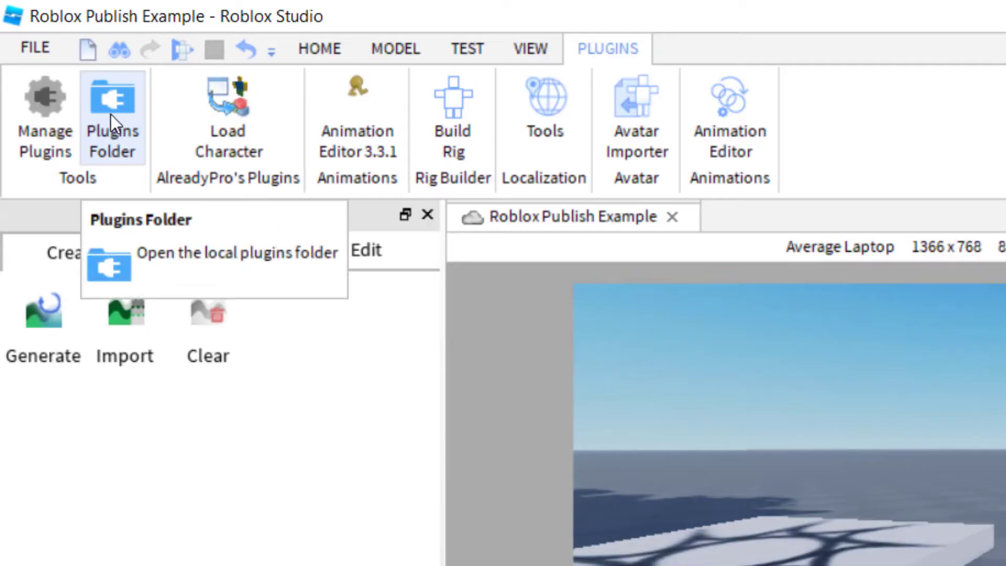
click(50, 122)
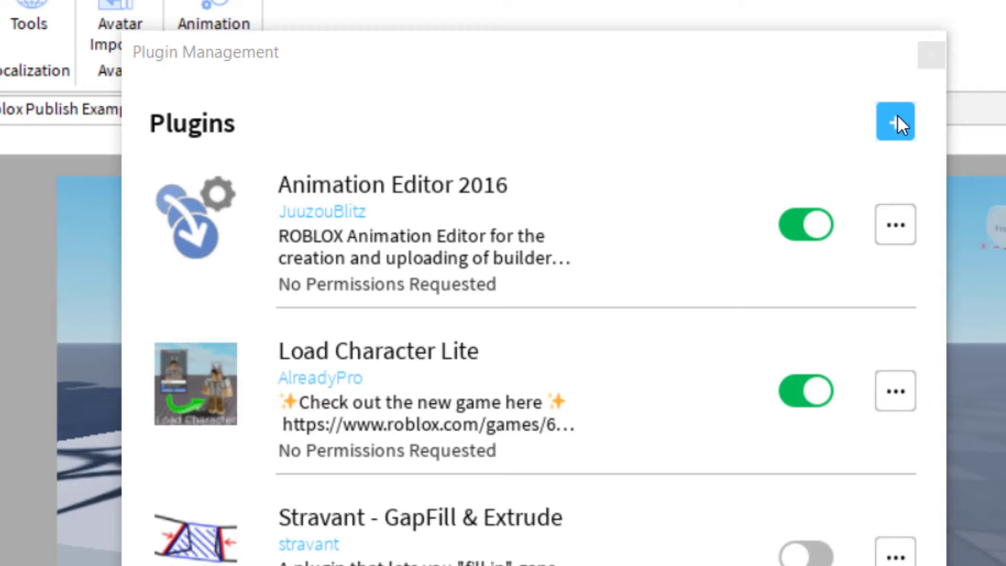
click(932, 55)
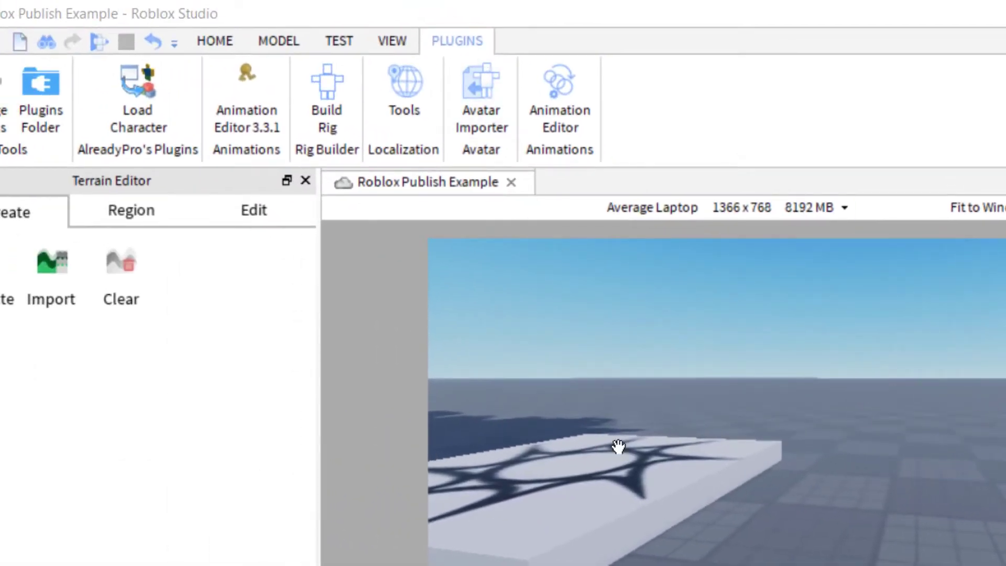
Spawn the player's avatar by username as R6 with Load Character Lite and drag it onto the floor.
click(135, 99)
double_click(702, 522)
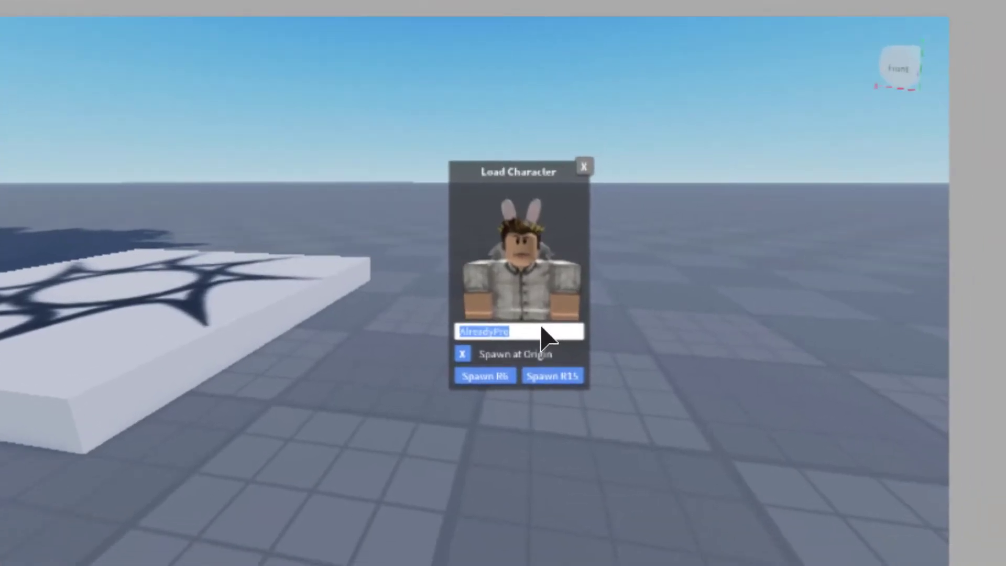
text(Roblox)
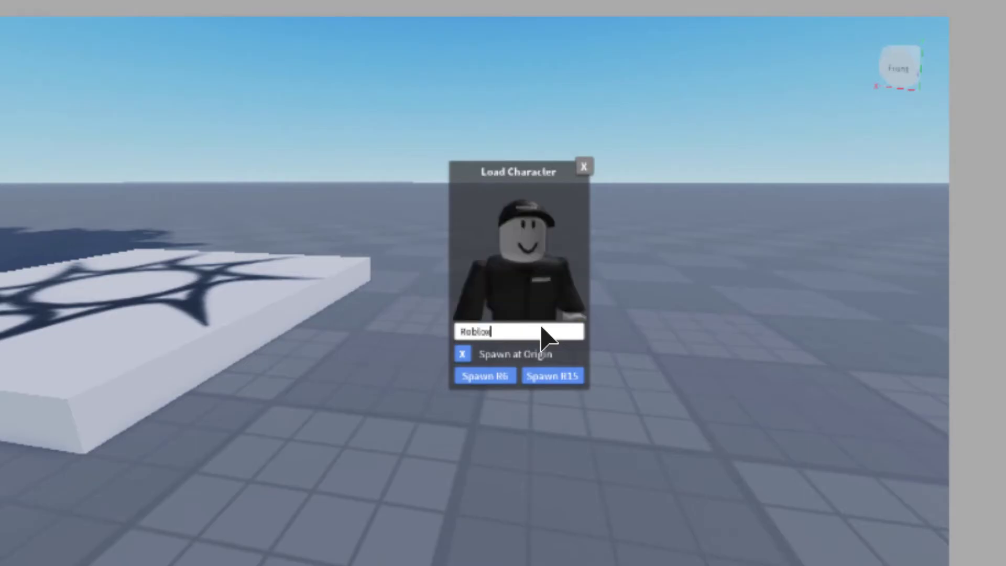
text(learner3)
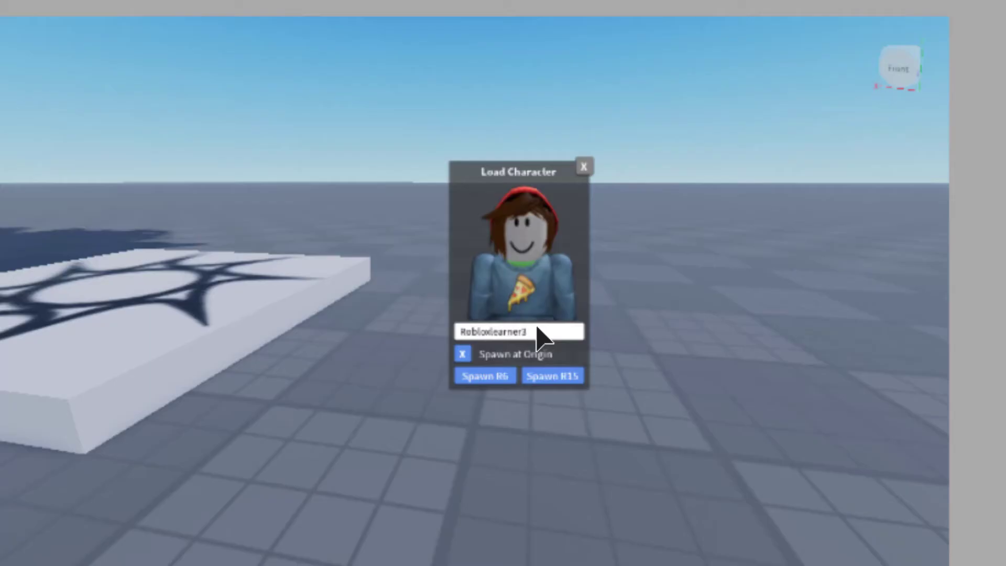
click(503, 377)
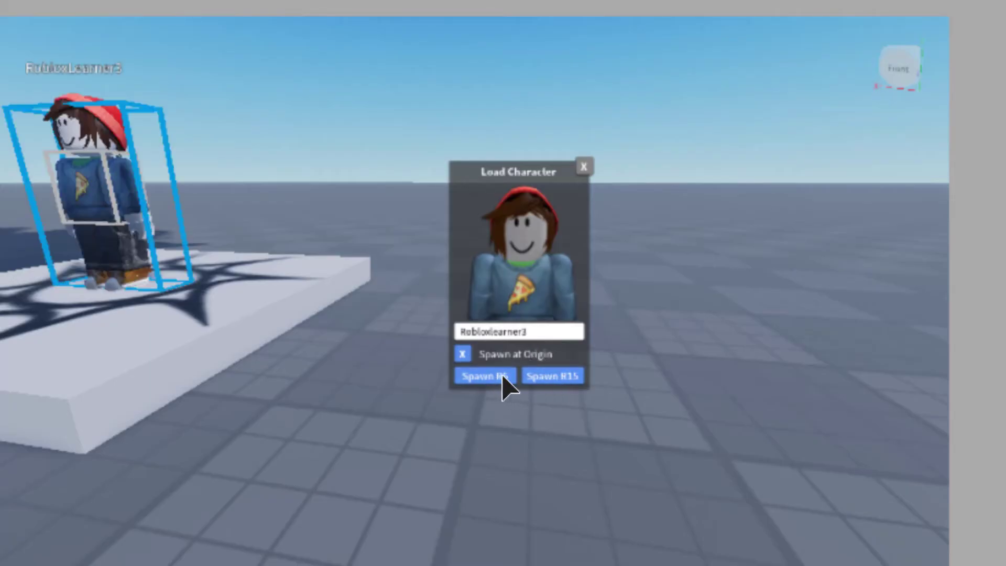
click(585, 166)
drag(168, 218, 611, 427)
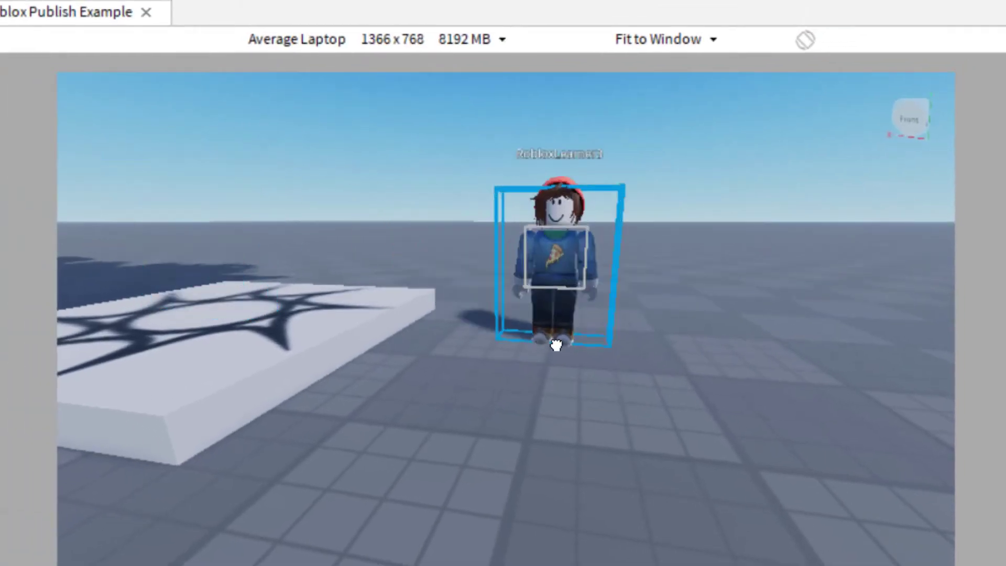
click(442, 148)
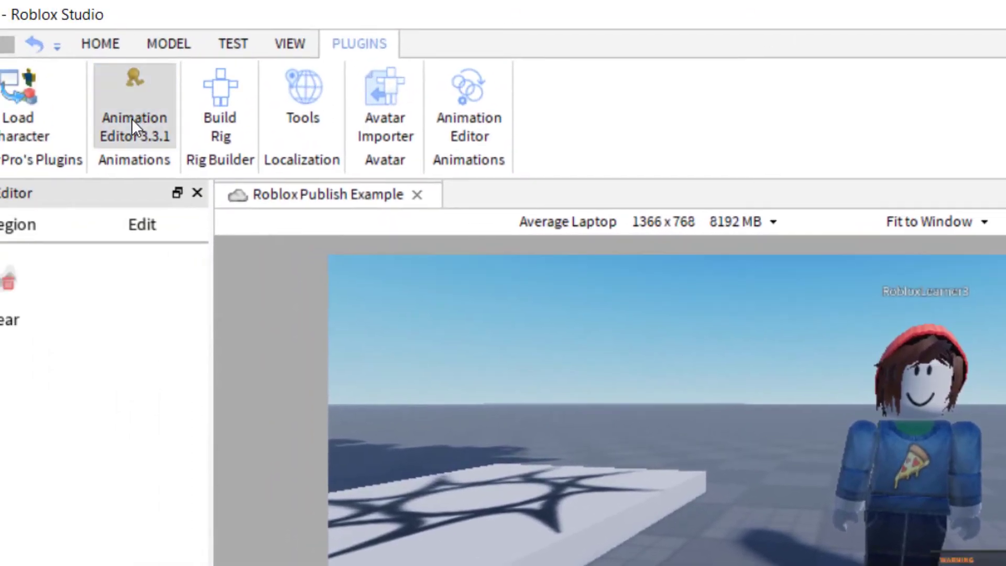
Pick the avatar as the rig in Animation Editor 3.3.1 and anchor its root part.
click(131, 118)
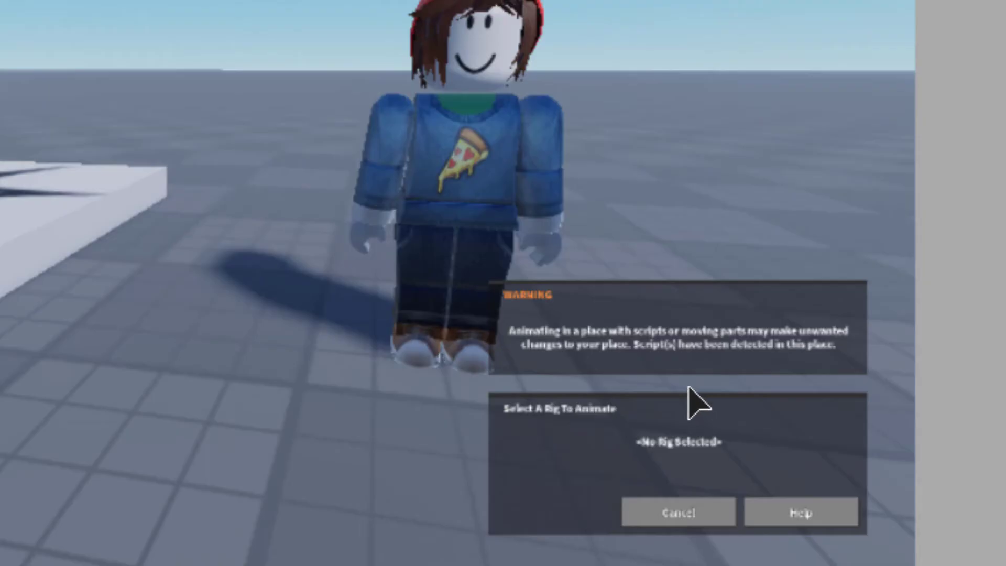
click(457, 162)
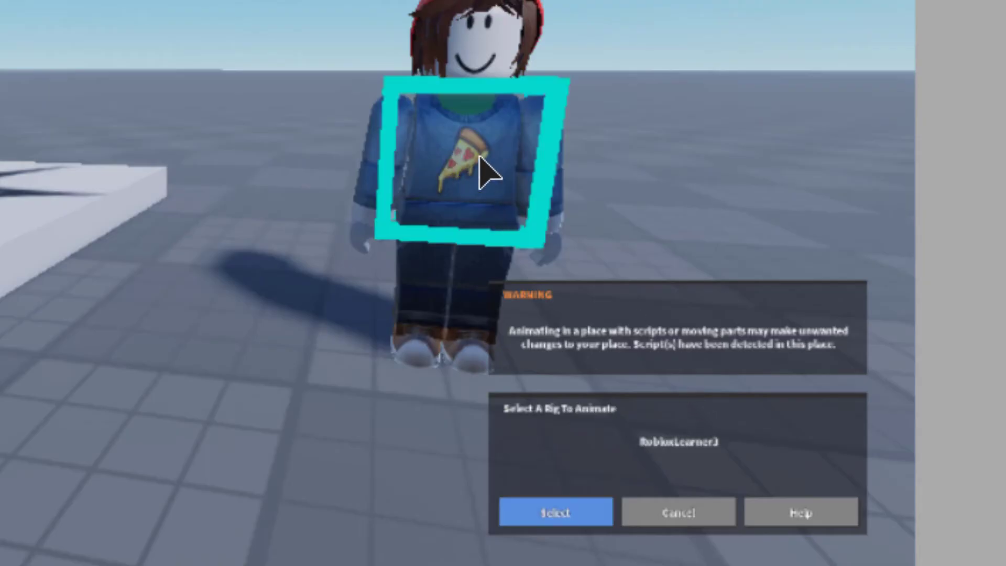
click(567, 506)
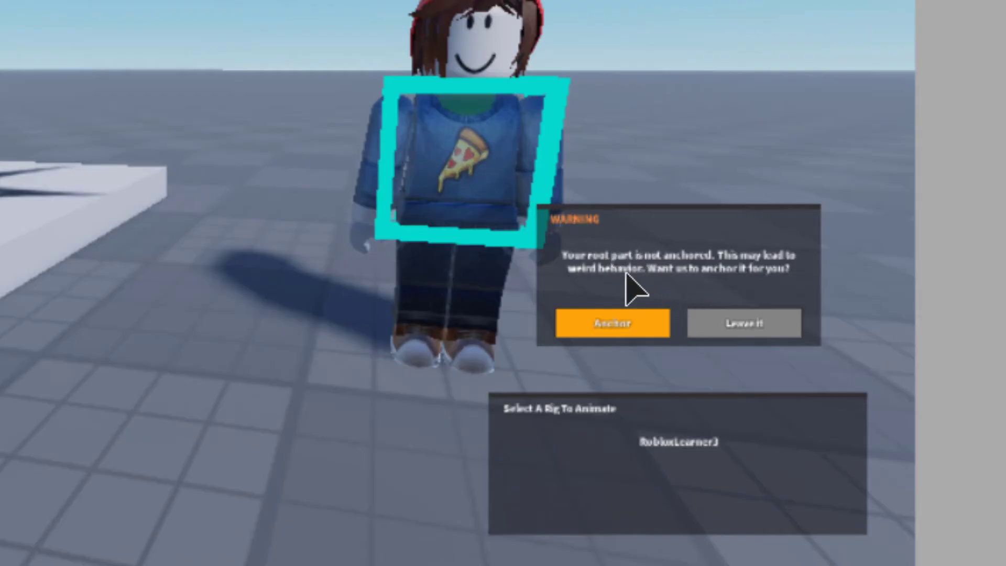
click(631, 326)
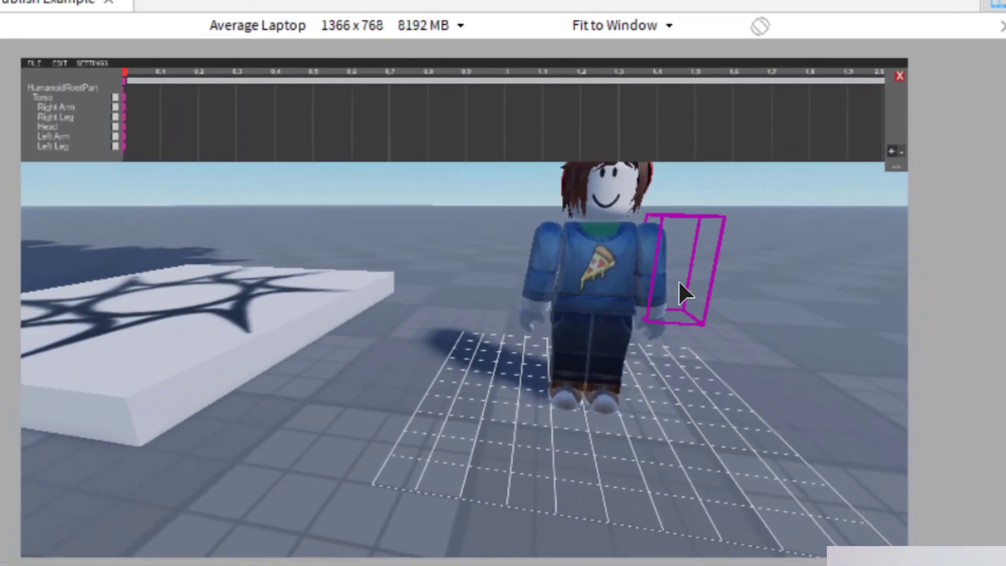
Rotate the avatar's Left Arm until it points straight out to the side.
click(662, 278)
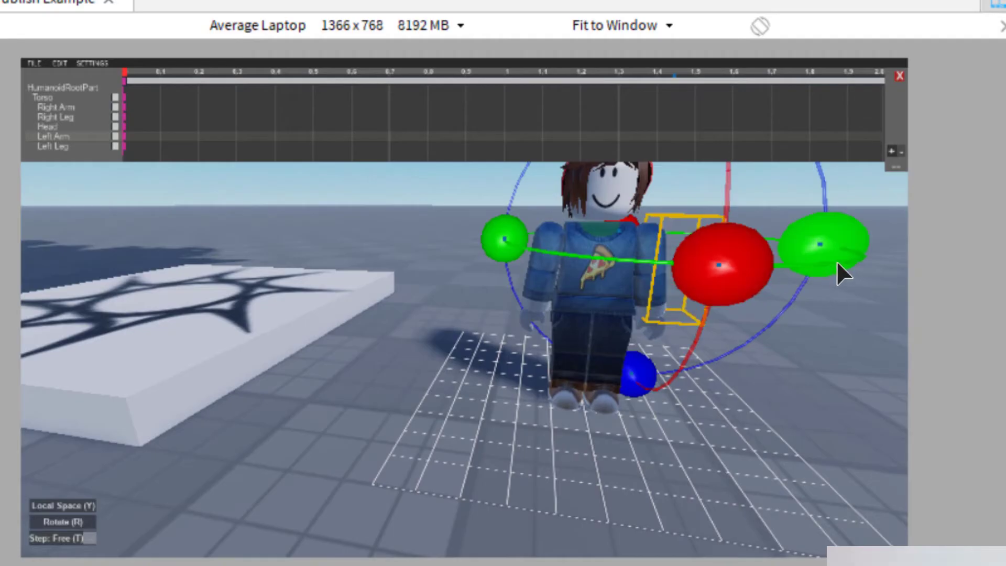
drag(837, 246, 825, 288)
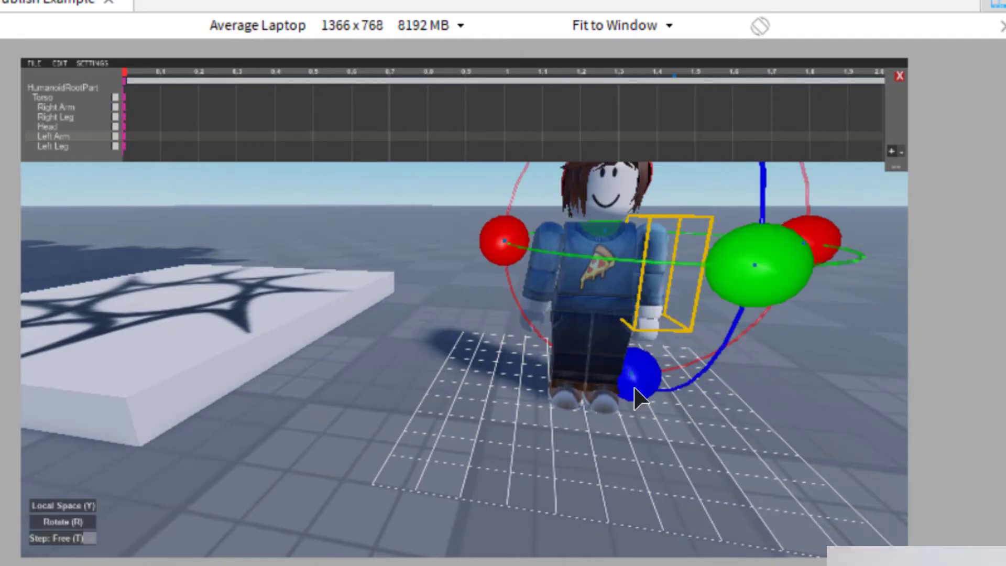
drag(639, 399, 720, 350)
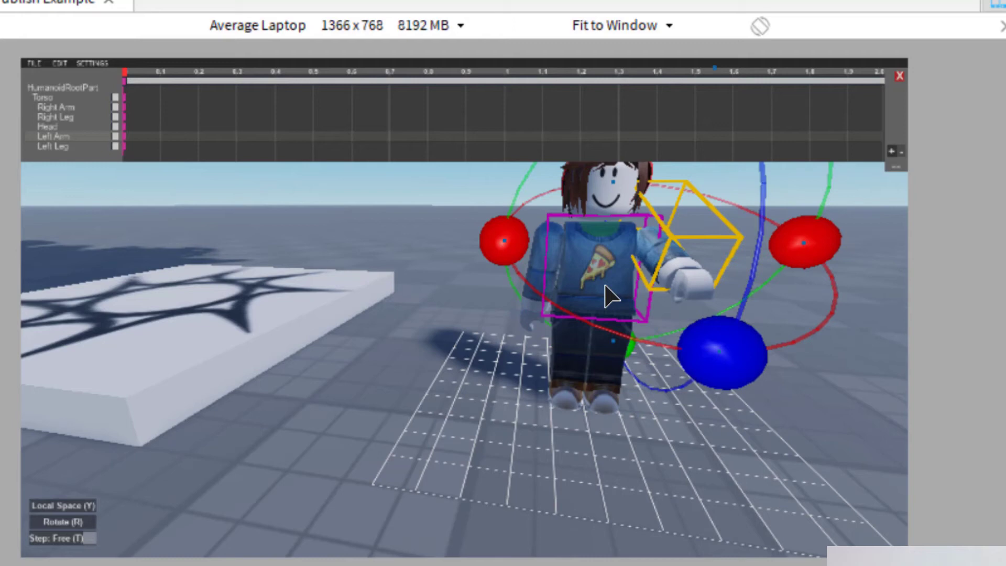
drag(511, 252, 508, 281)
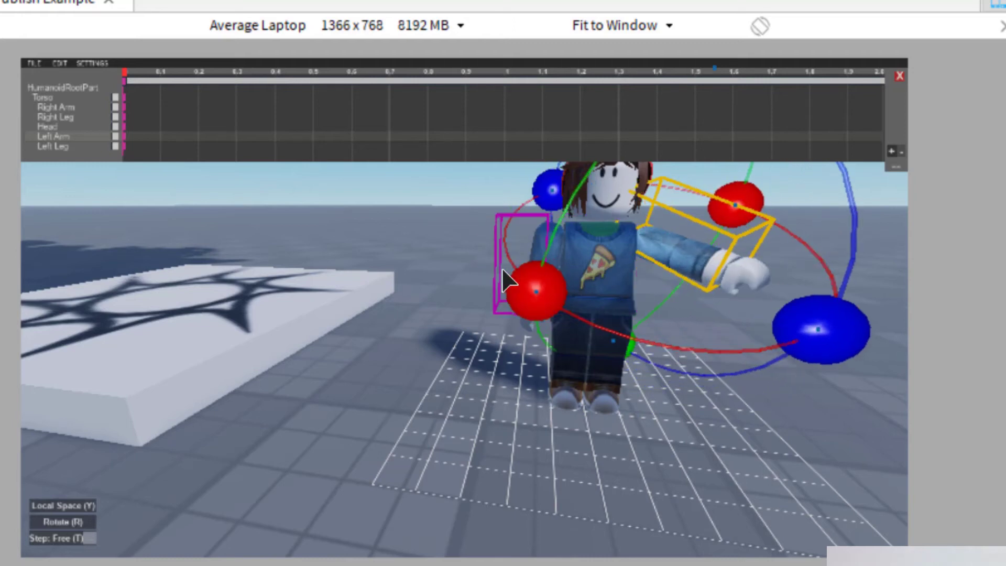
Rotate the Right Arm out horizontally to complete the T-pose.
click(530, 290)
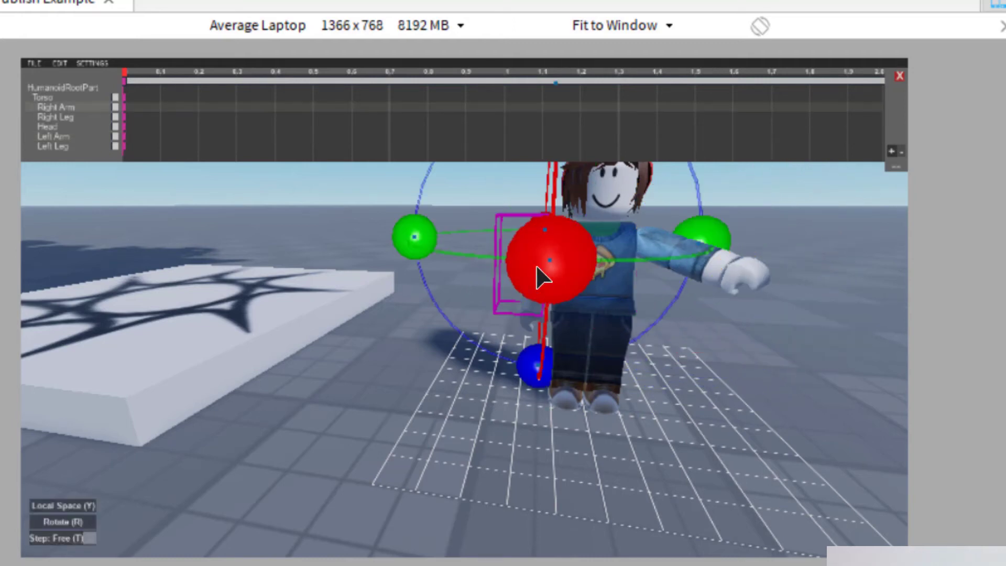
drag(503, 260, 559, 220)
drag(551, 391, 422, 293)
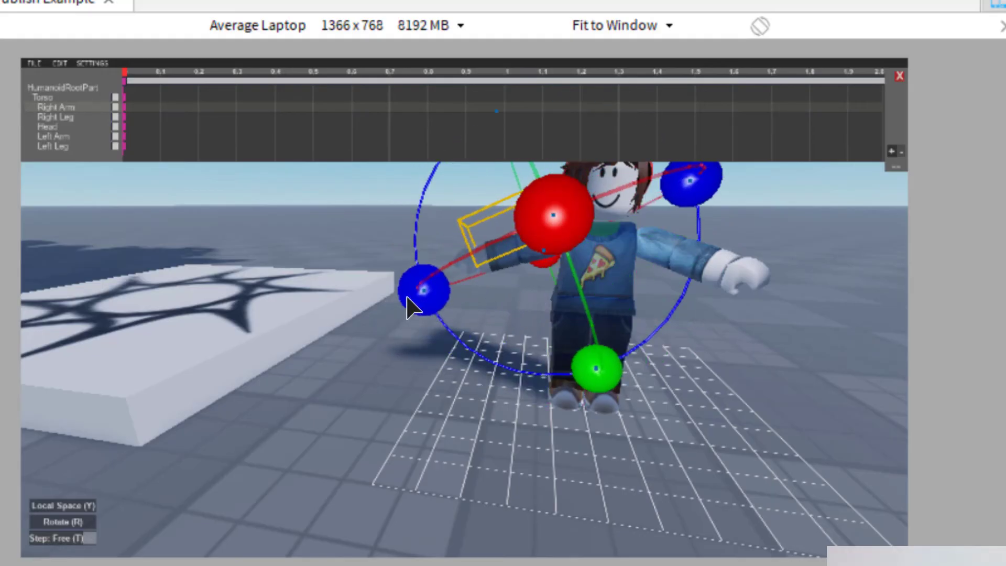
click(755, 367)
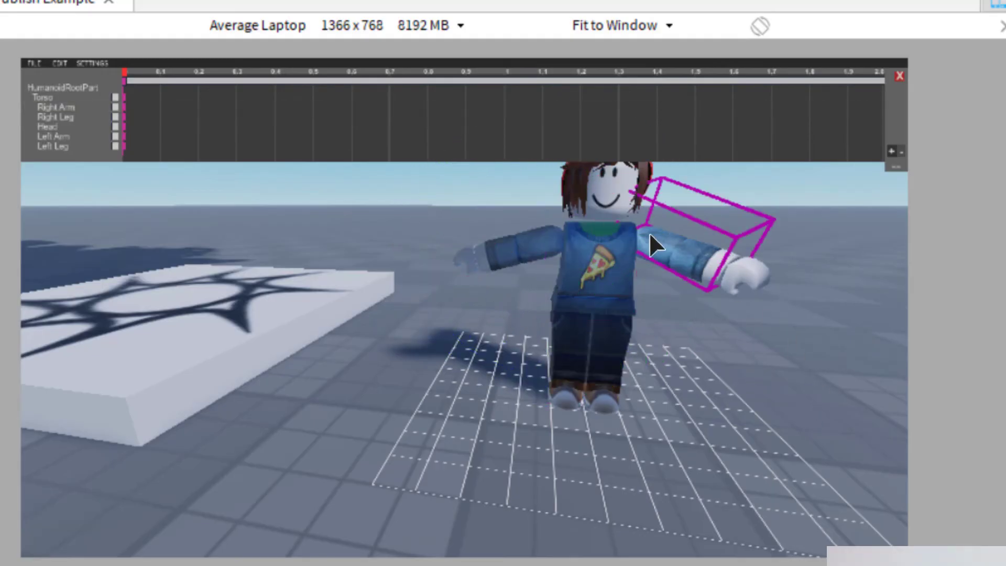
Duplicate the posed avatar model from the Workspace in Explorer.
click(587, 272)
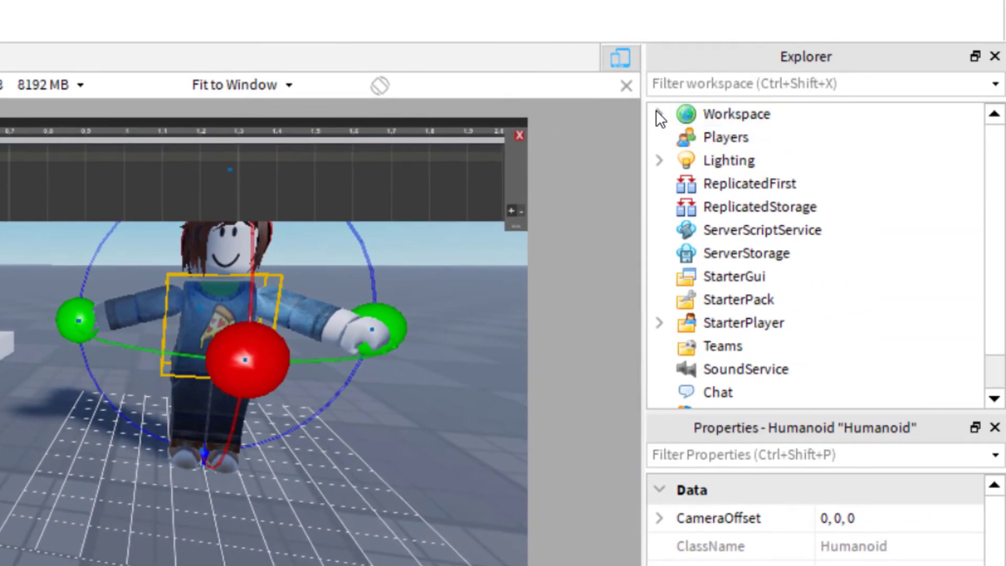
click(659, 115)
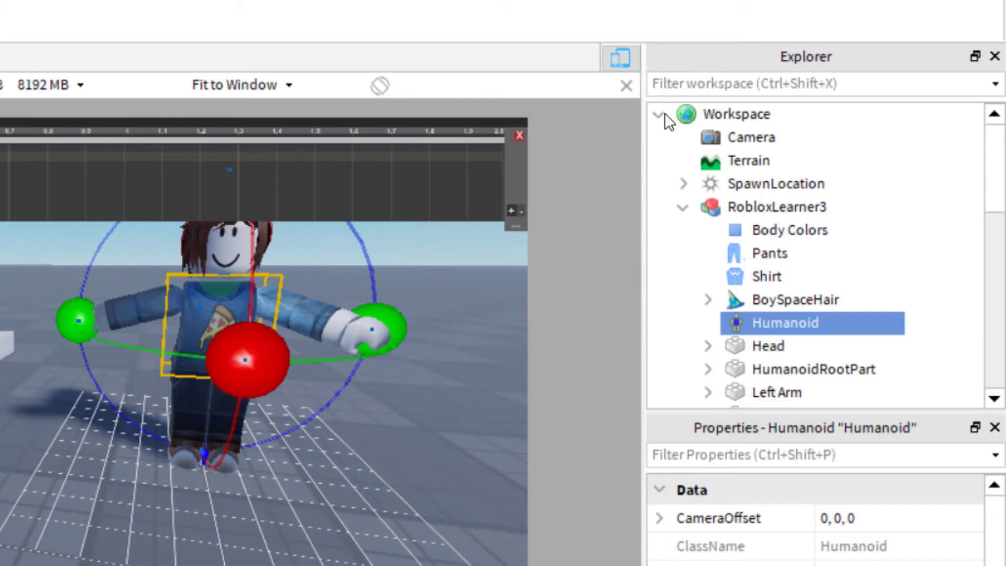
click(697, 207)
click(744, 208)
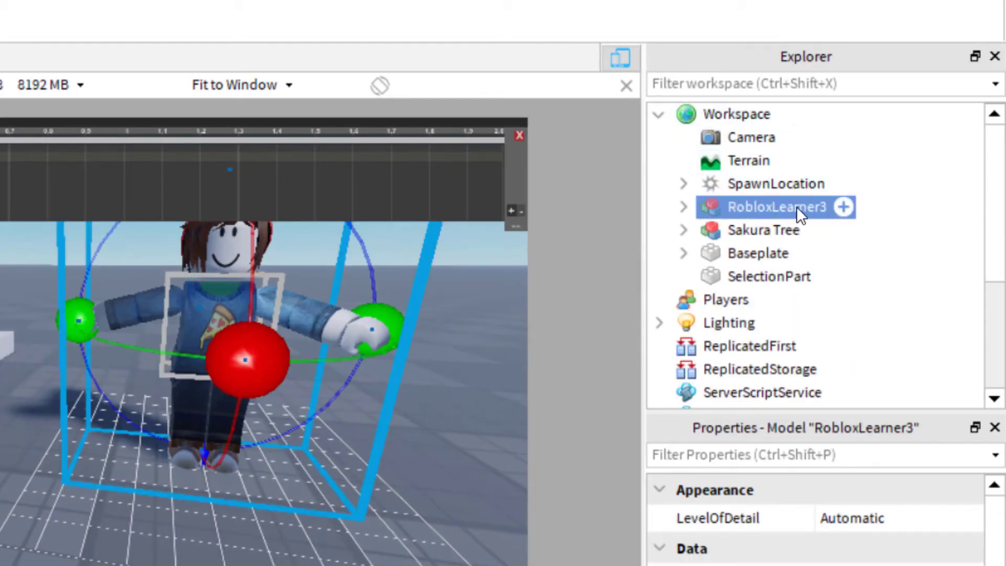
right_click(735, 205)
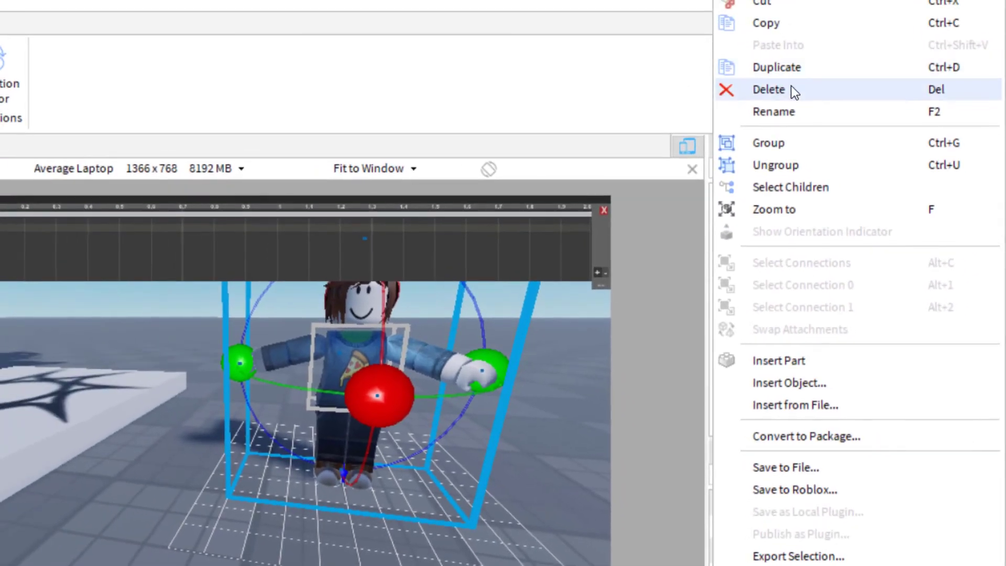
click(770, 75)
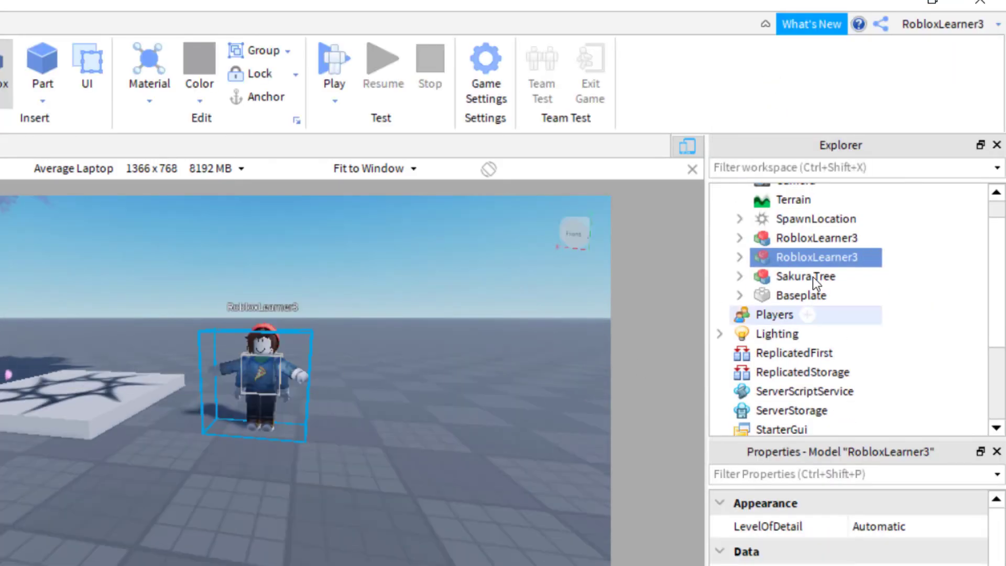
Delete the second copy of the avatar model from the Workspace.
click(275, 378)
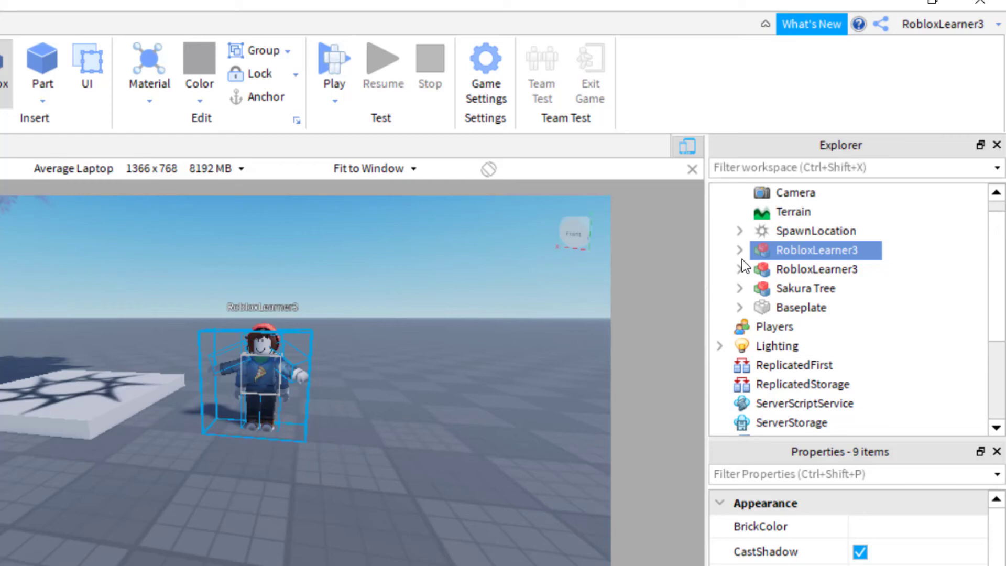
click(790, 272)
right_click(792, 273)
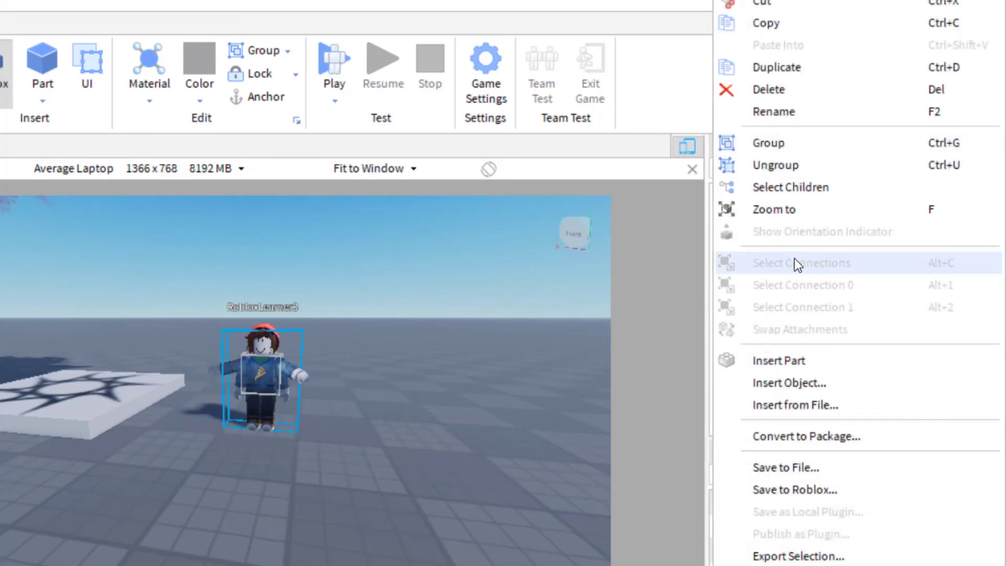
click(770, 89)
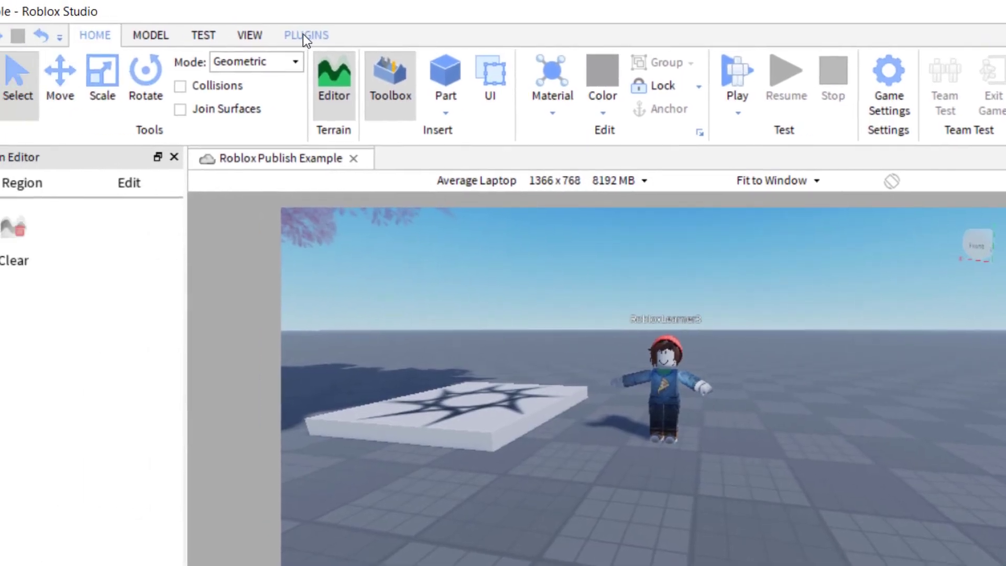
click(303, 34)
click(118, 33)
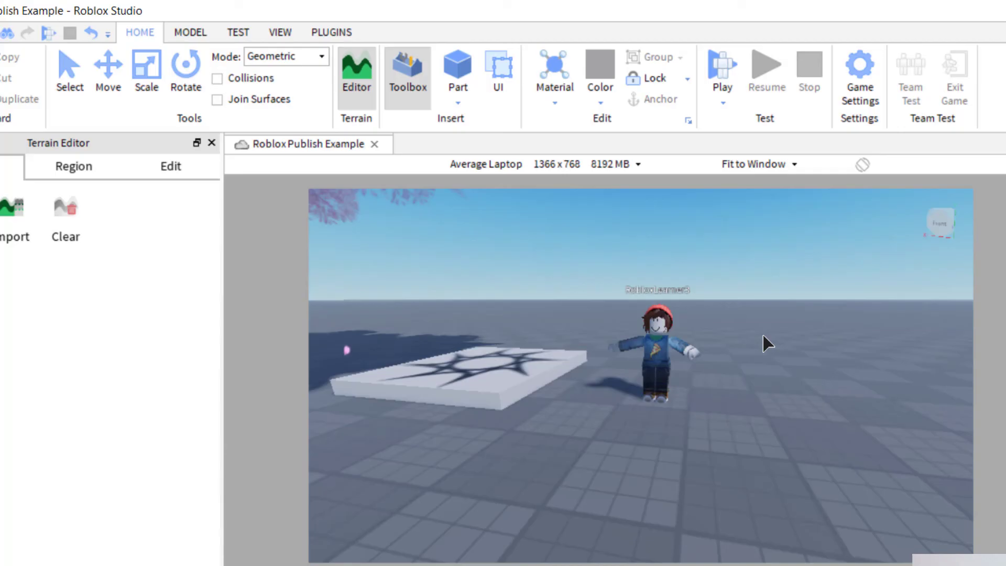
click(68, 84)
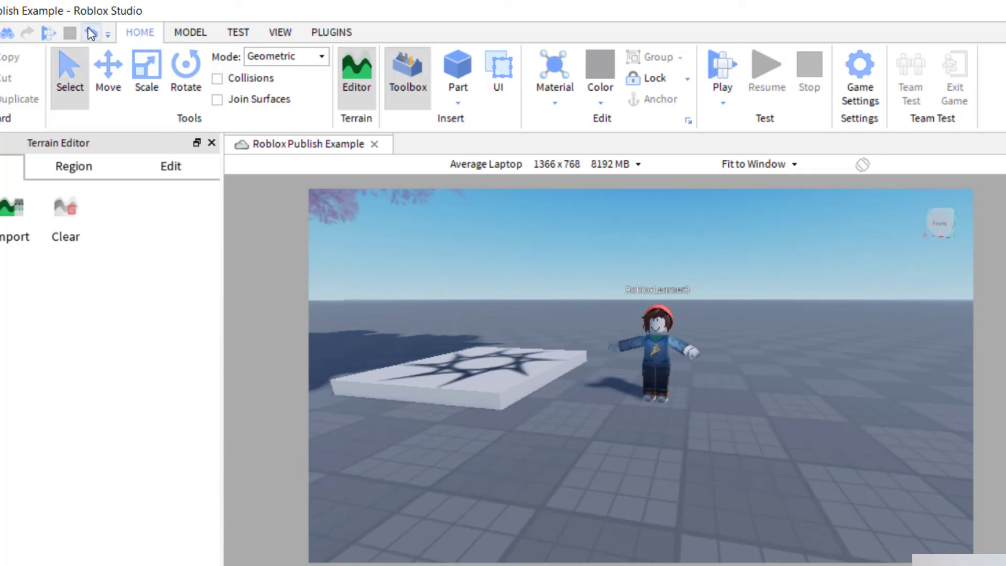
click(659, 307)
drag(658, 387, 650, 431)
click(788, 334)
key(ctrl+2)
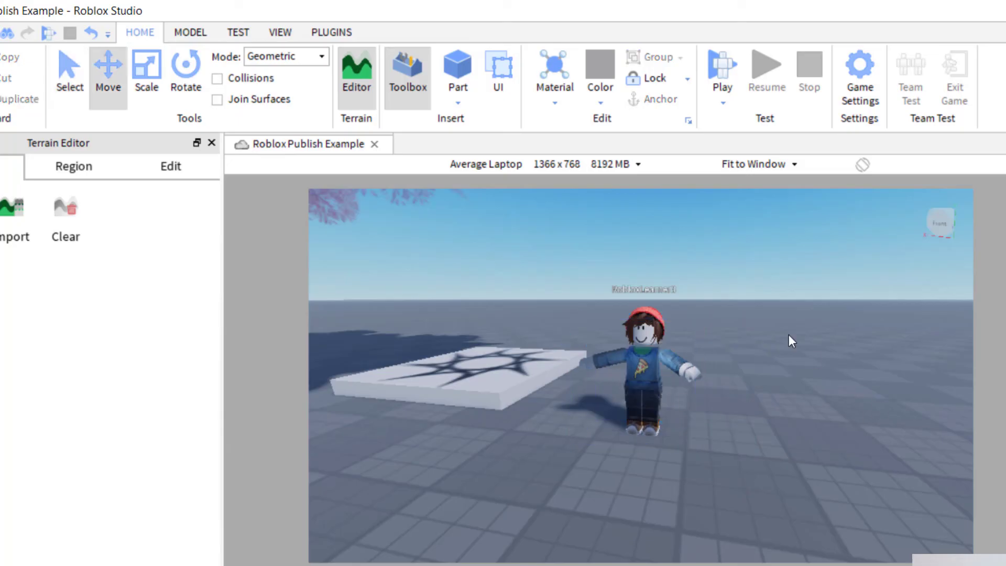